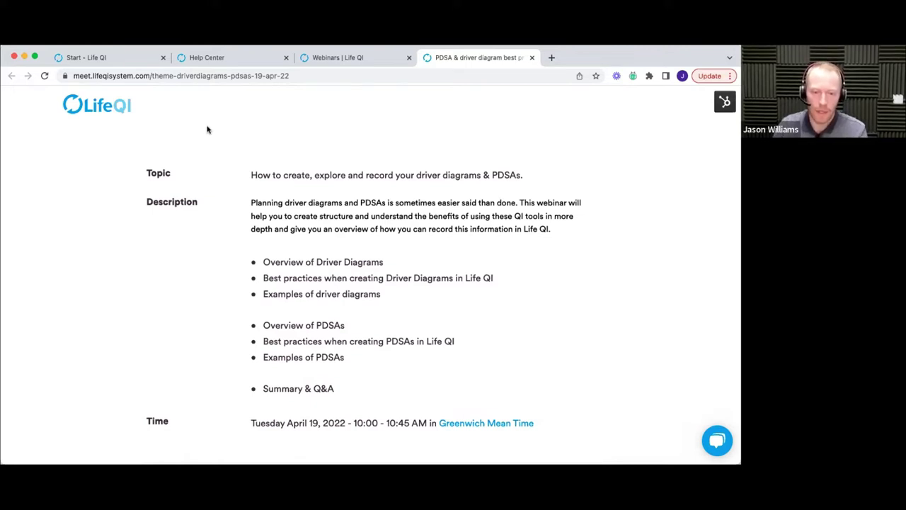
- From the Life QI start dashboard, open the Reducing Pressure Sores project from Projects
{"action": "left_click", "coordinate": [108, 61]}
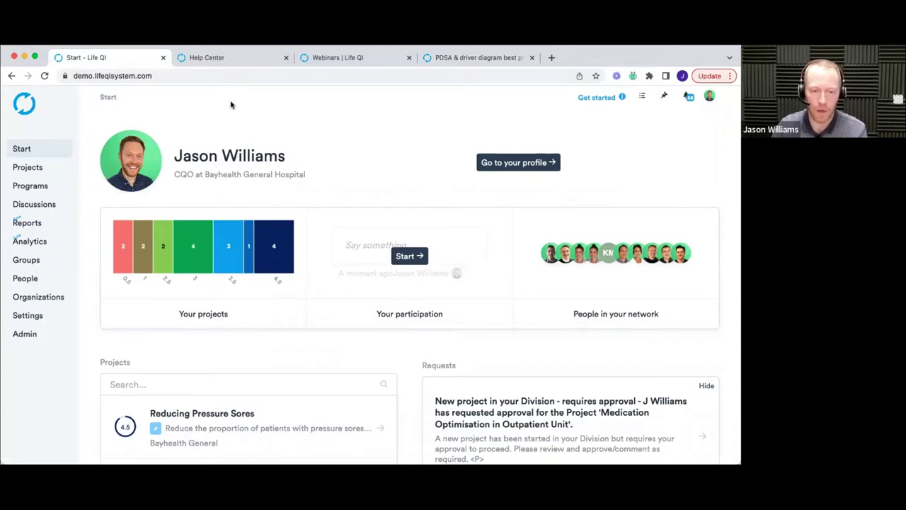
{"action": "scroll", "coordinate": [238, 117], "scroll_direction": "down", "scroll_amount": 2}
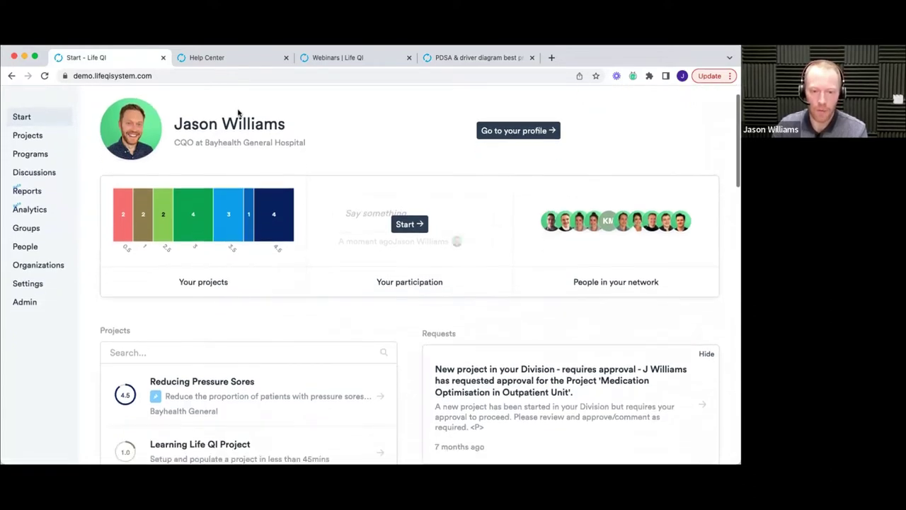
{"action": "scroll", "coordinate": [174, 344], "scroll_direction": "down", "scroll_amount": 2}
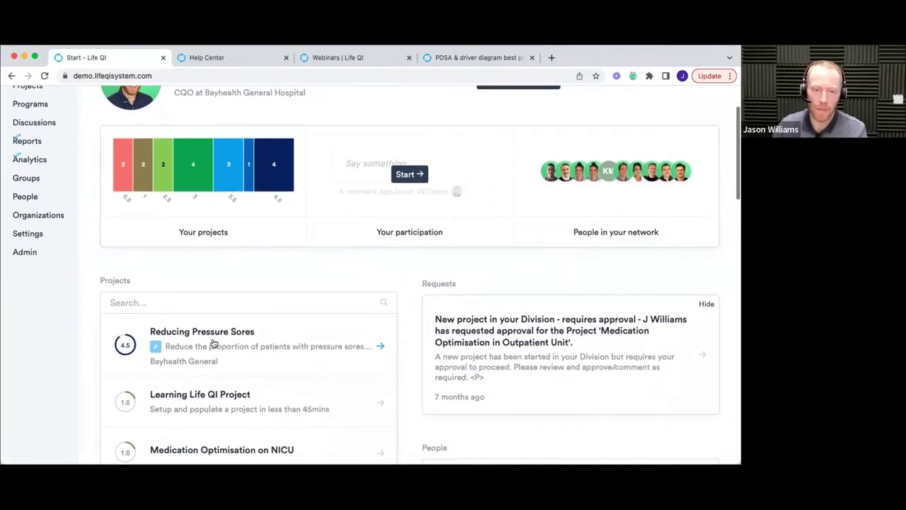
{"action": "scroll", "coordinate": [216, 346], "scroll_direction": "up", "scroll_amount": 4}
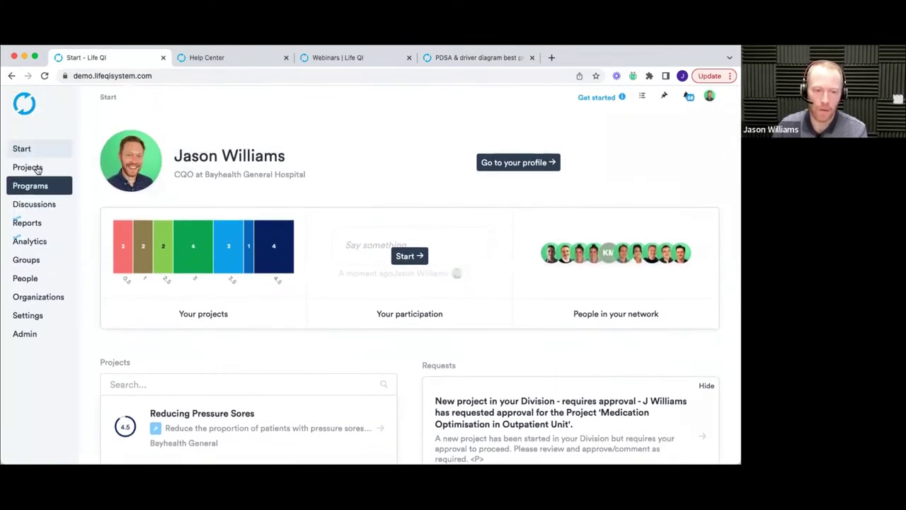
{"action": "left_click", "coordinate": [37, 168]}
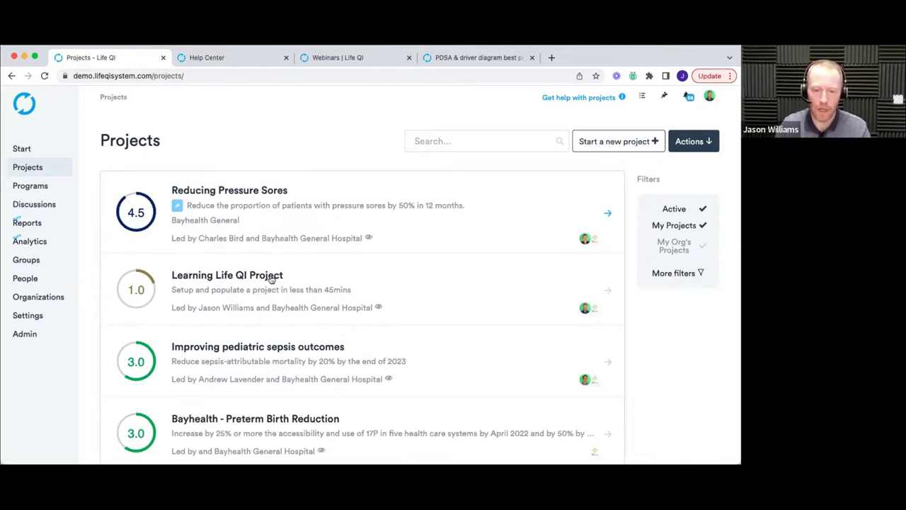
{"action": "left_click", "coordinate": [238, 206]}
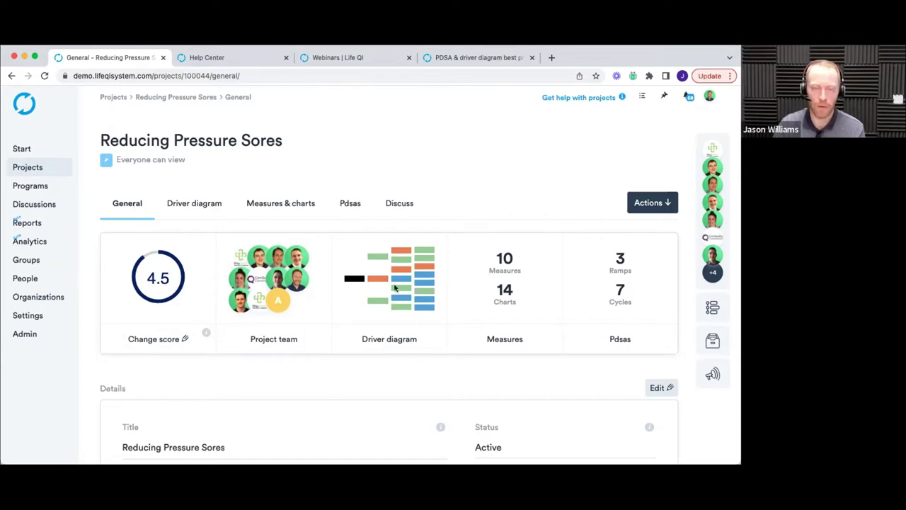
- Open the Reducing Pressure Sores project's driver diagram
{"action": "left_click", "coordinate": [402, 341]}
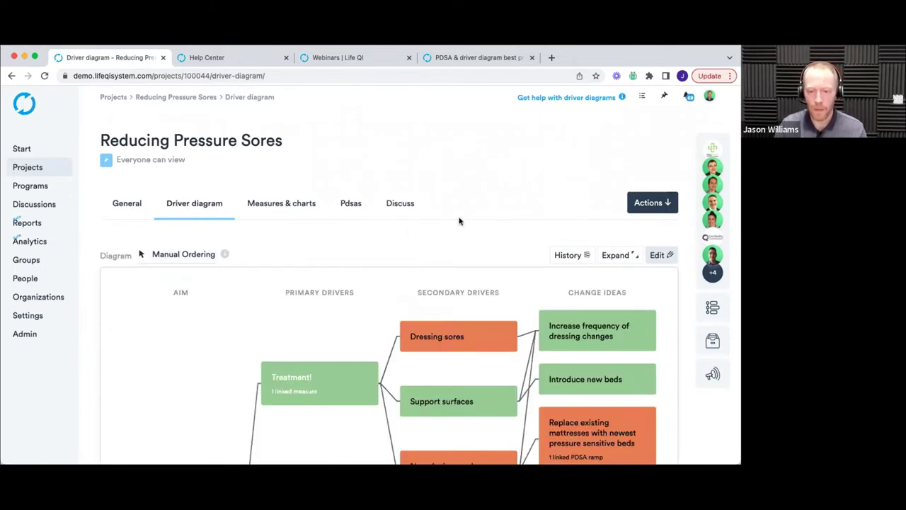
{"action": "scroll", "coordinate": [459, 221], "scroll_direction": "down", "scroll_amount": 3}
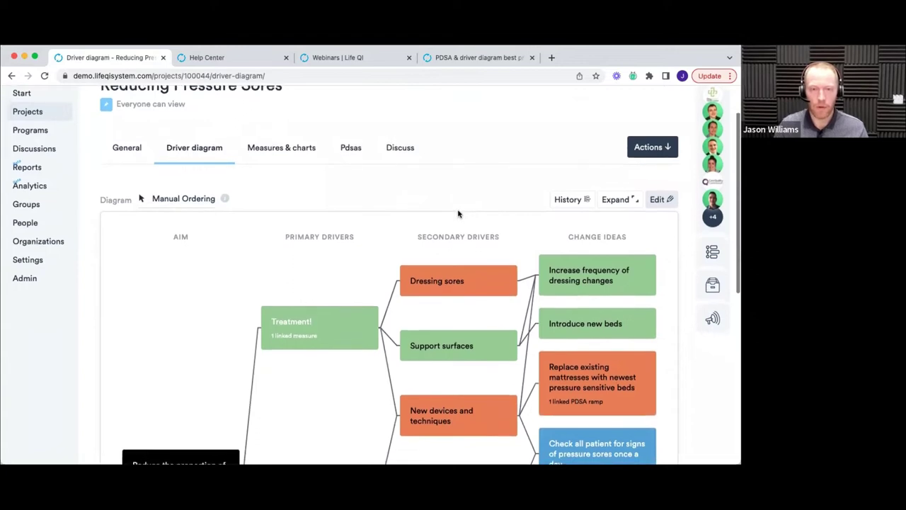
{"action": "scroll", "coordinate": [458, 213], "scroll_direction": "down", "scroll_amount": 1}
{"action": "scroll", "coordinate": [457, 211], "scroll_direction": "down", "scroll_amount": 1}
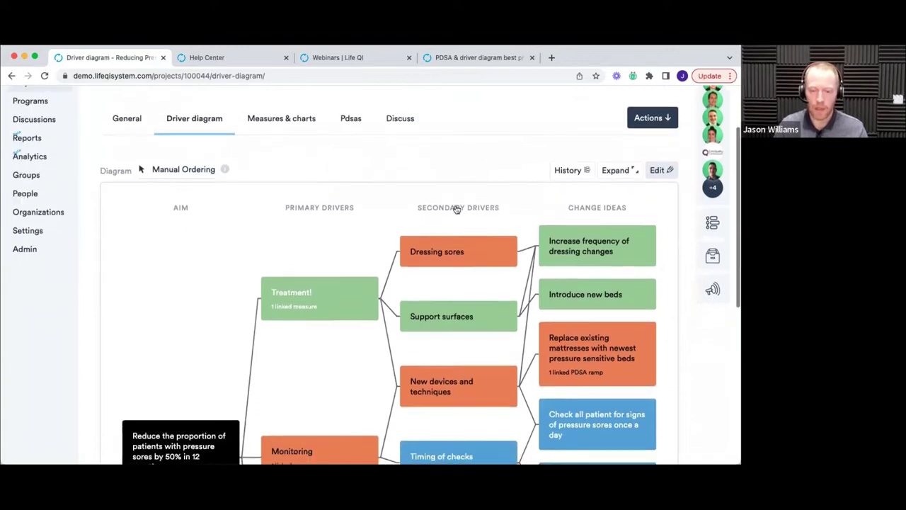
{"action": "scroll", "coordinate": [458, 209], "scroll_direction": "down", "scroll_amount": 5}
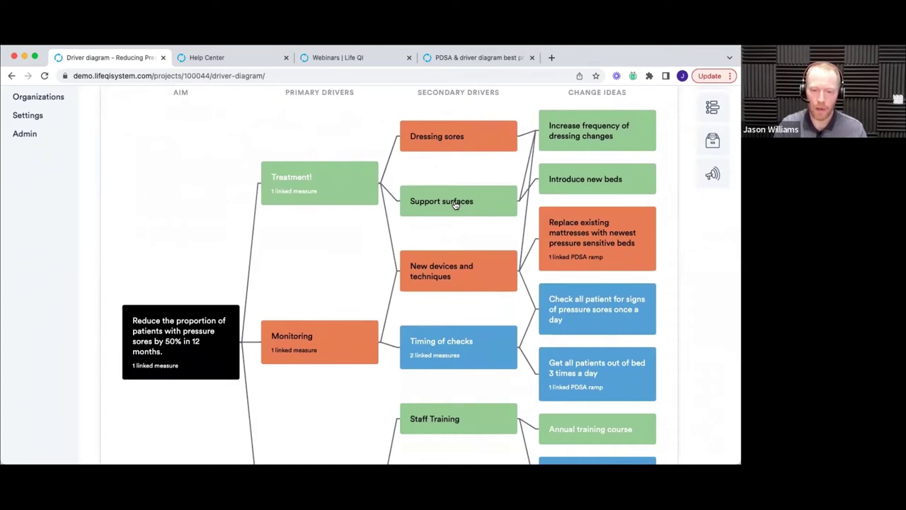
{"action": "scroll", "coordinate": [453, 204], "scroll_direction": "up", "scroll_amount": 1}
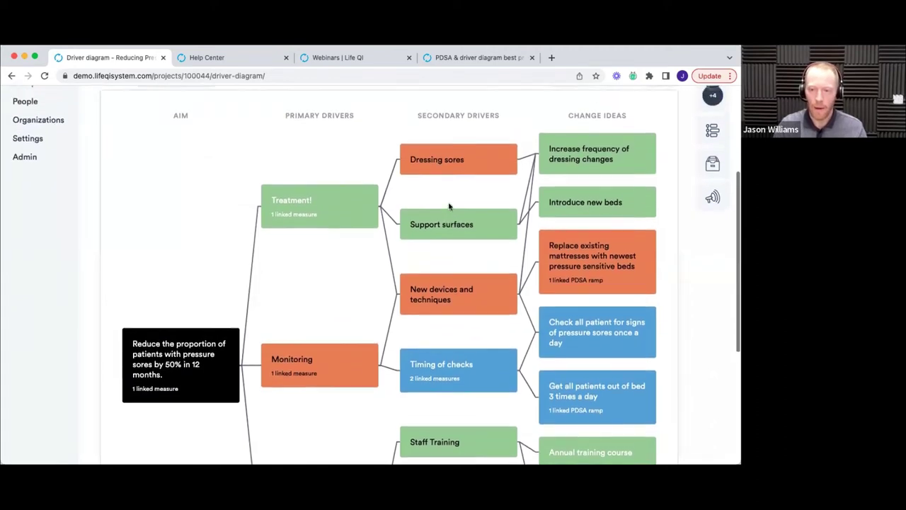
{"action": "scroll", "coordinate": [449, 206], "scroll_direction": "up", "scroll_amount": 2}
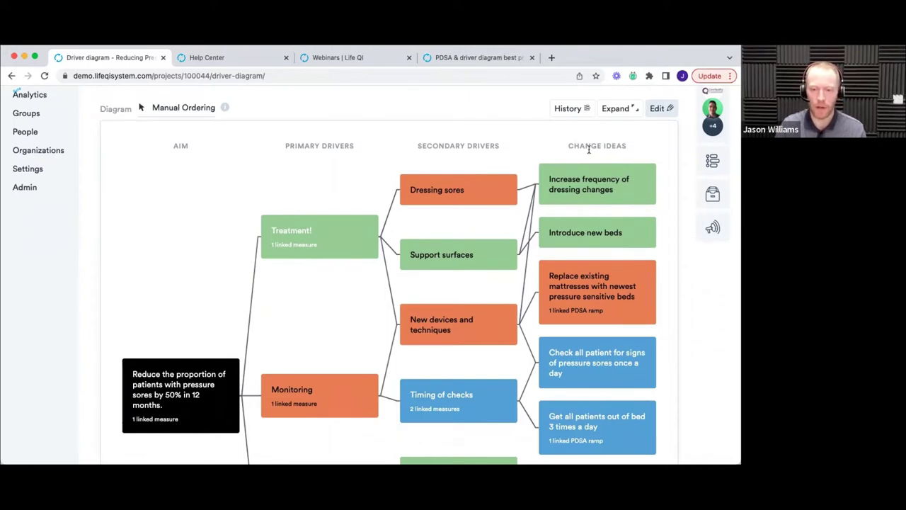
{"action": "scroll", "coordinate": [586, 160], "scroll_direction": "up", "scroll_amount": 1}
{"action": "scroll", "coordinate": [587, 161], "scroll_direction": "up", "scroll_amount": 1}
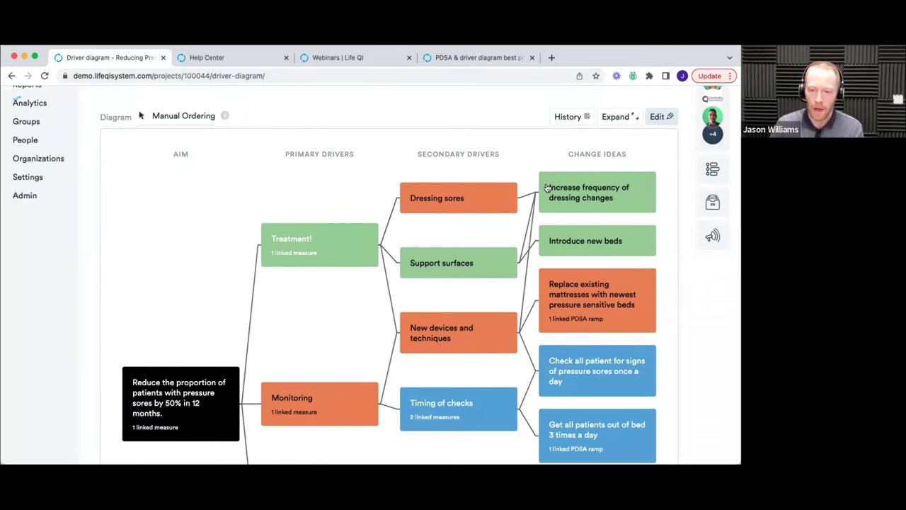
{"action": "scroll", "coordinate": [548, 184], "scroll_direction": "down", "scroll_amount": 3}
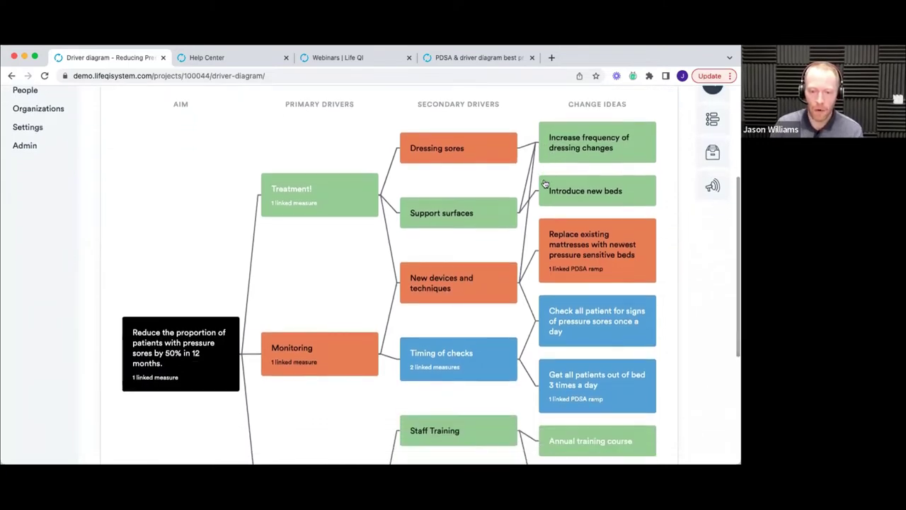
{"action": "scroll", "coordinate": [546, 229], "scroll_direction": "down", "scroll_amount": 1}
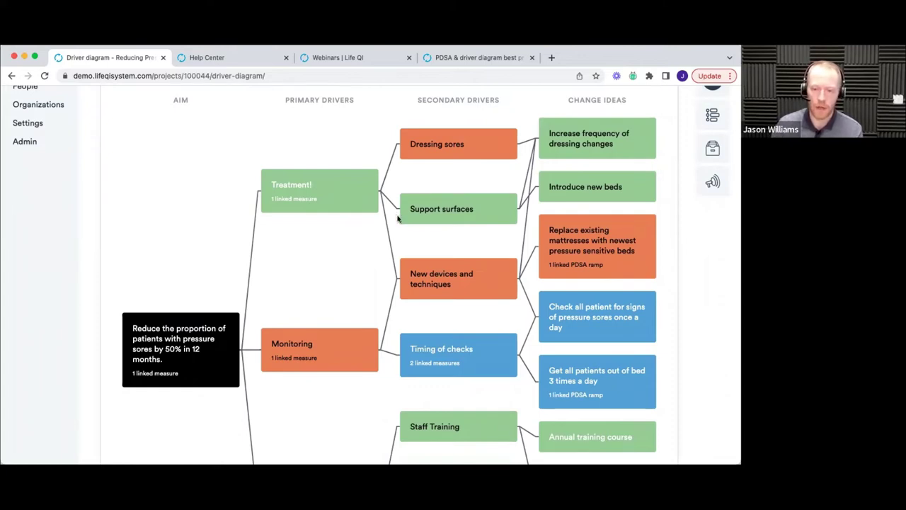
{"action": "scroll", "coordinate": [398, 220], "scroll_direction": "down", "scroll_amount": 3}
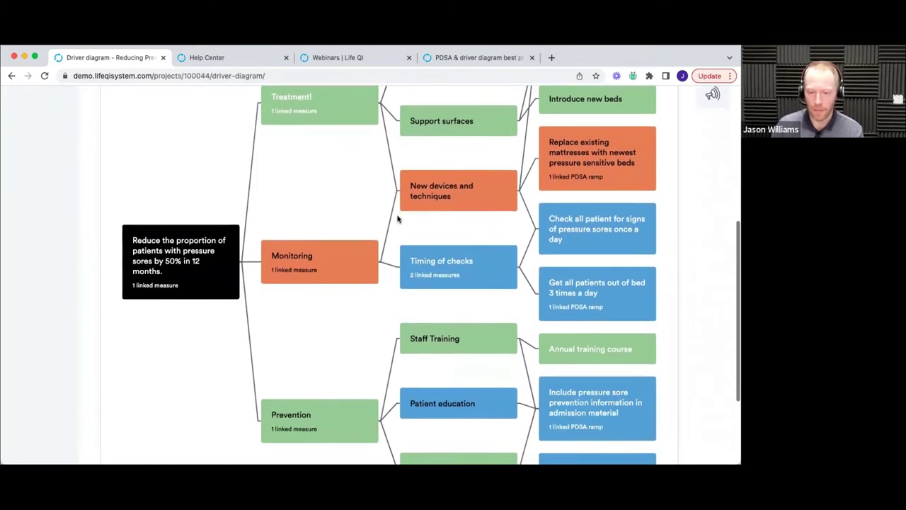
- Put the Reducing Pressure Sores driver diagram into edit mode
{"action": "scroll", "coordinate": [398, 220], "scroll_direction": "down", "scroll_amount": 4}
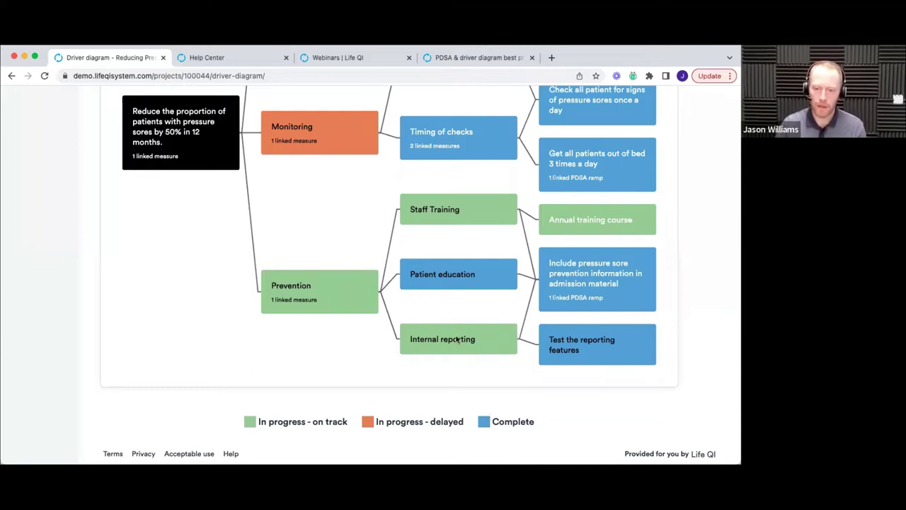
{"action": "scroll", "coordinate": [470, 286], "scroll_direction": "up", "scroll_amount": 1}
{"action": "scroll", "coordinate": [470, 287], "scroll_direction": "up", "scroll_amount": 5}
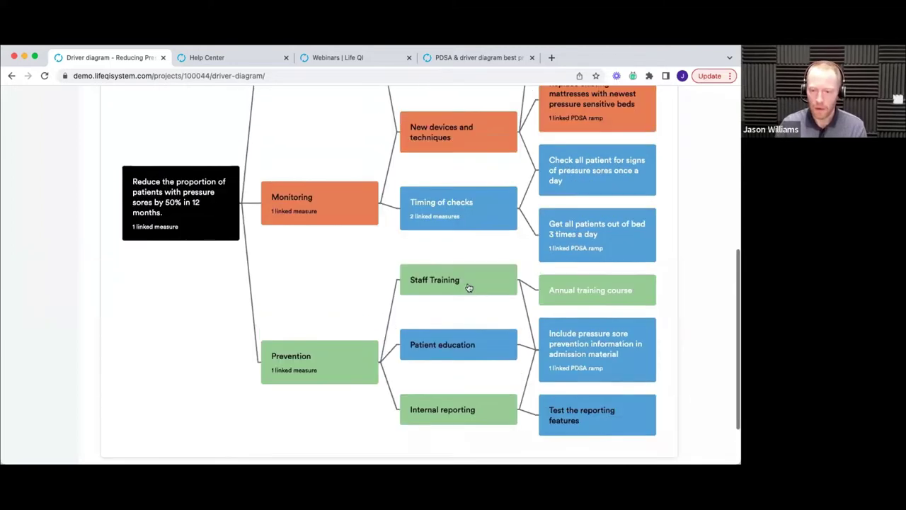
{"action": "scroll", "coordinate": [644, 142], "scroll_direction": "up", "scroll_amount": 1}
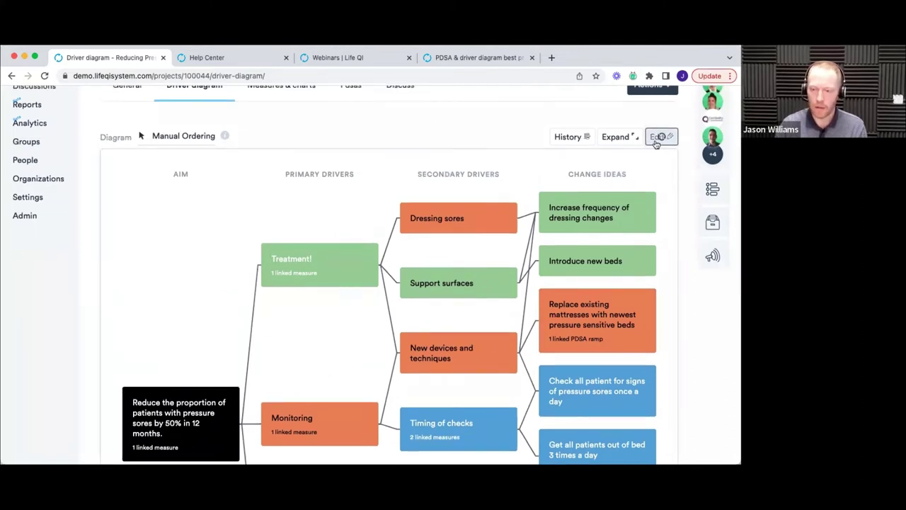
{"action": "left_click", "coordinate": [662, 138]}
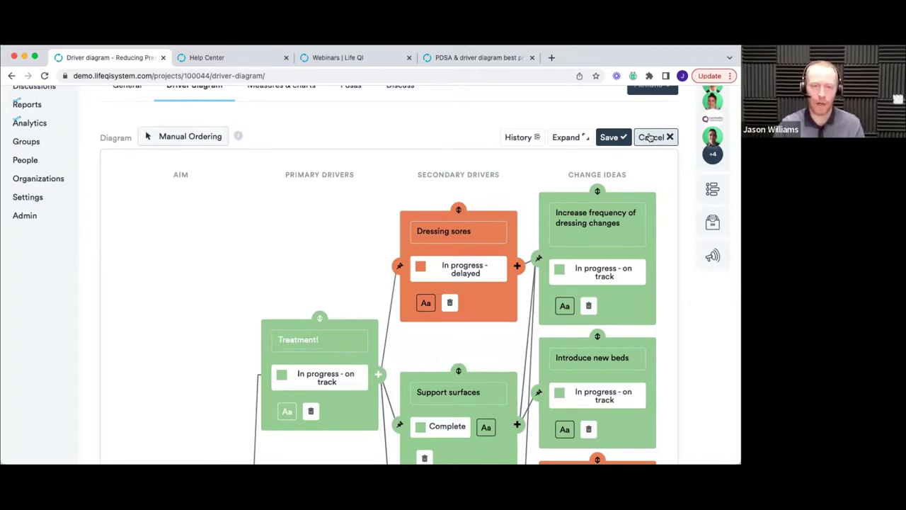
{"action": "scroll", "coordinate": [486, 205], "scroll_direction": "down", "scroll_amount": 3}
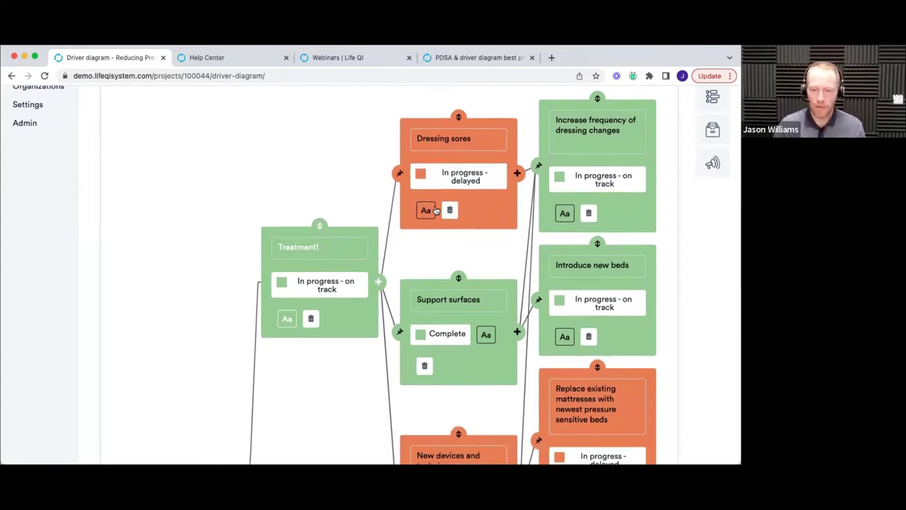
{"action": "scroll", "coordinate": [403, 195], "scroll_direction": "down", "scroll_amount": 3}
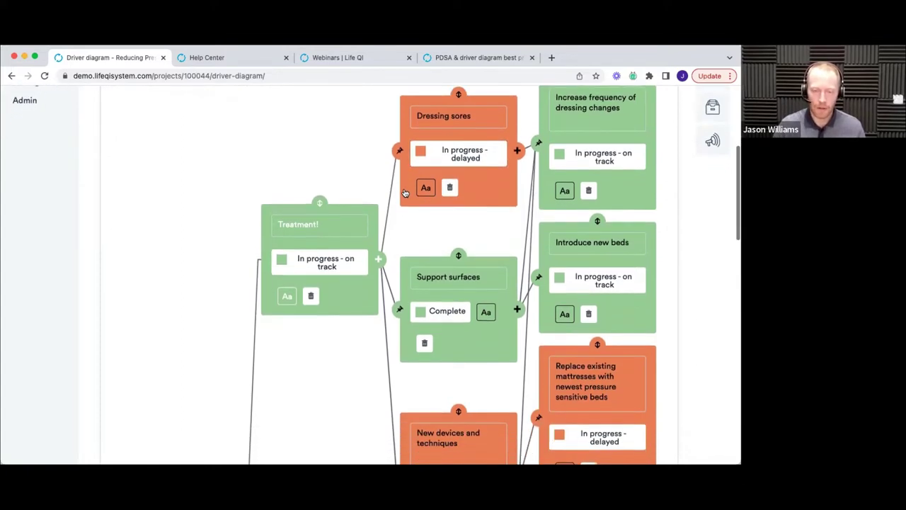
{"action": "scroll", "coordinate": [406, 192], "scroll_direction": "down", "scroll_amount": 10}
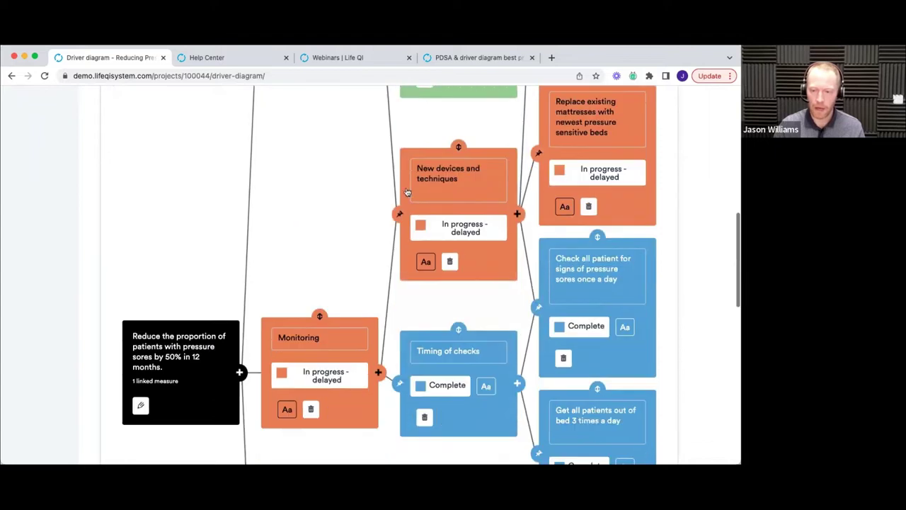
{"action": "scroll", "coordinate": [407, 190], "scroll_direction": "down", "scroll_amount": 8}
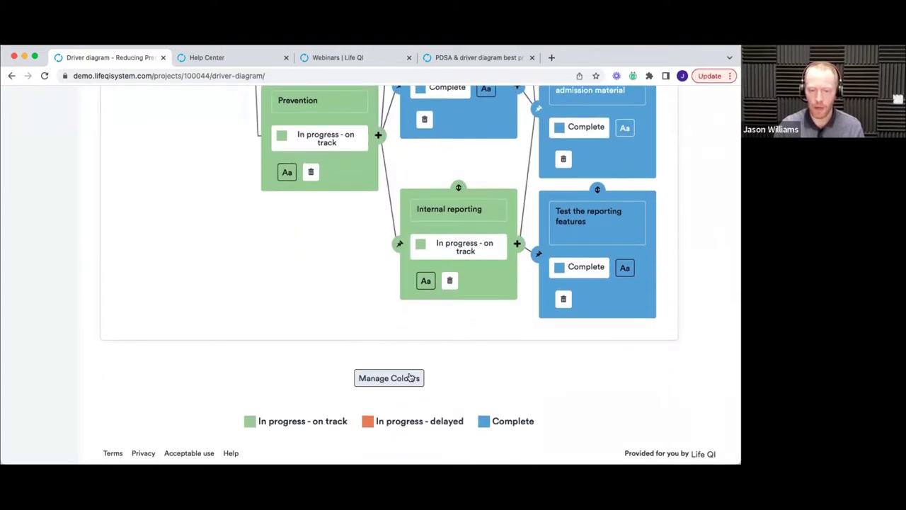
{"action": "left_click", "coordinate": [398, 376]}
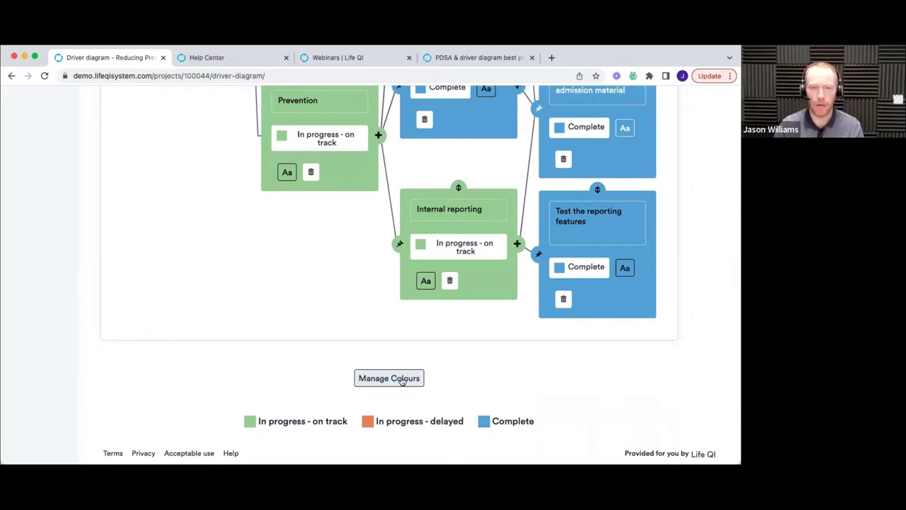
- Add a yellow colour label named 'Yellow' in Manage Colours
{"action": "left_click", "coordinate": [403, 380]}
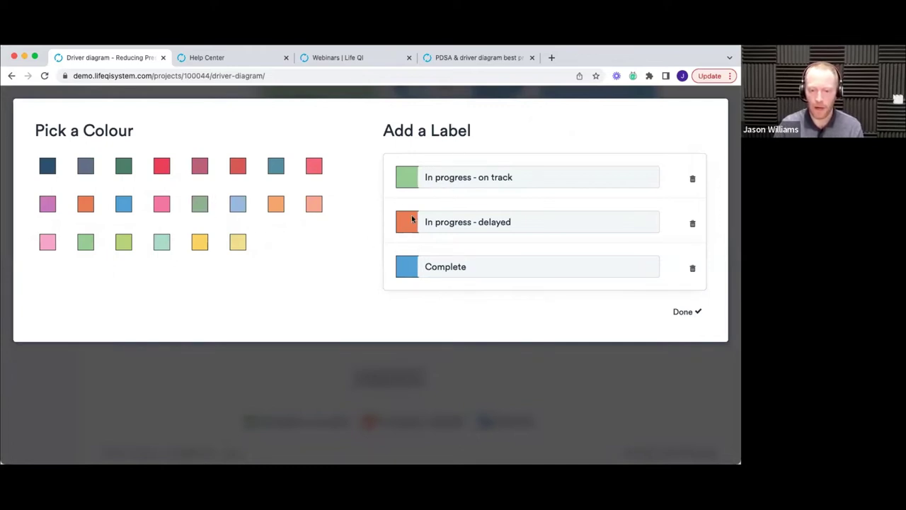
{"action": "left_click", "coordinate": [202, 245]}
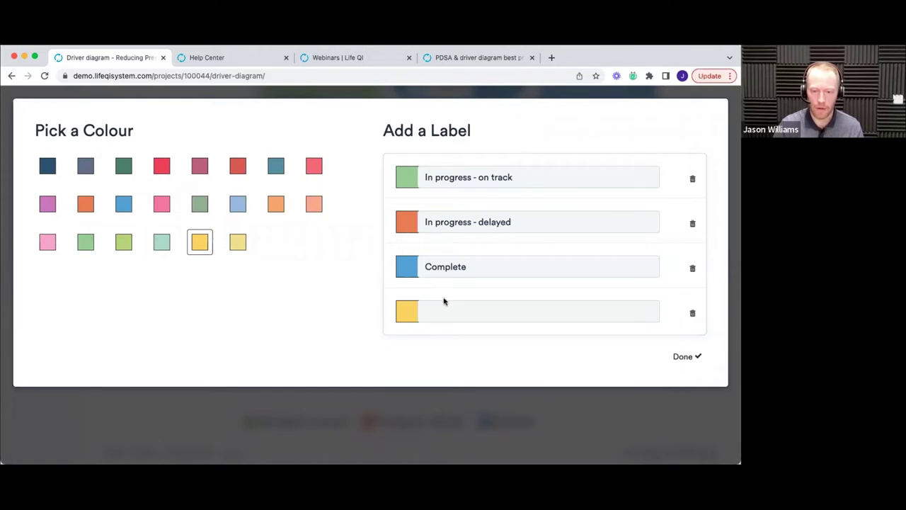
{"action": "left_click", "coordinate": [454, 312]}
{"action": "type", "text": "Yellow"}
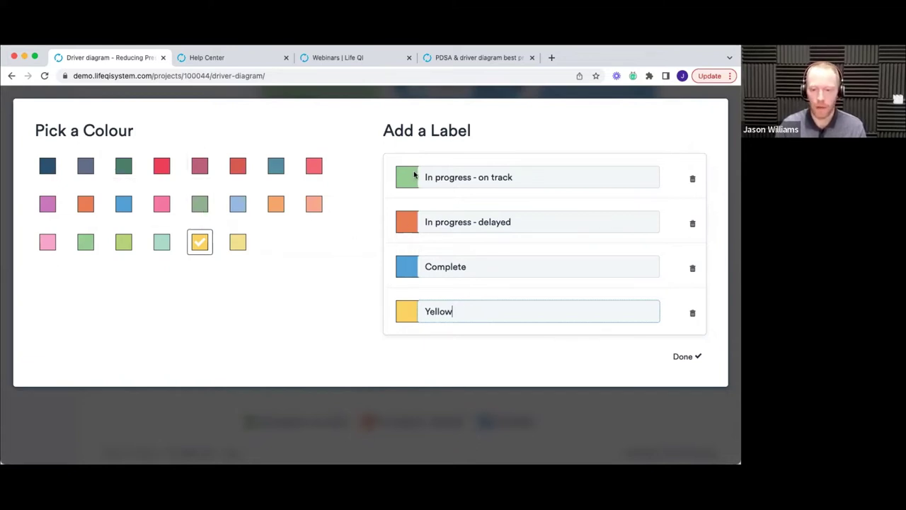
{"action": "left_click", "coordinate": [670, 356]}
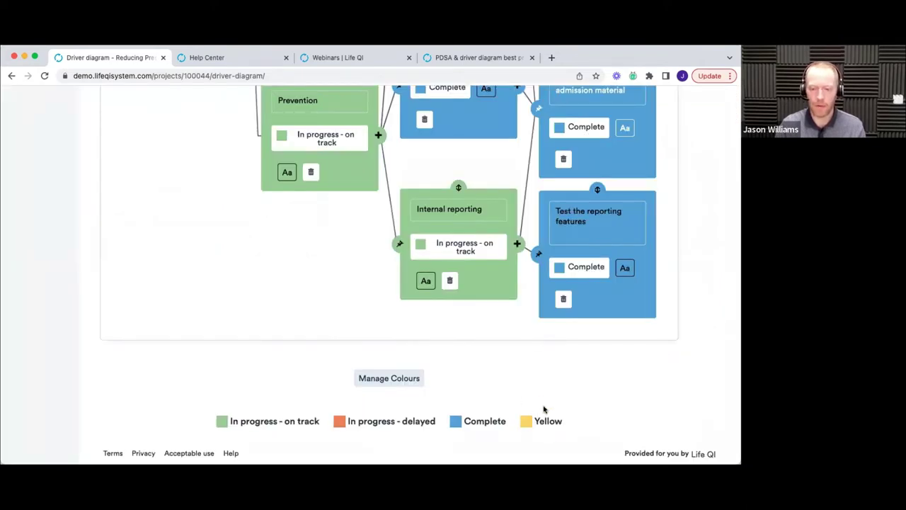
- Apply the Yellow colour label to the Staff Training box
{"action": "scroll", "coordinate": [494, 388], "scroll_direction": "up", "scroll_amount": 2}
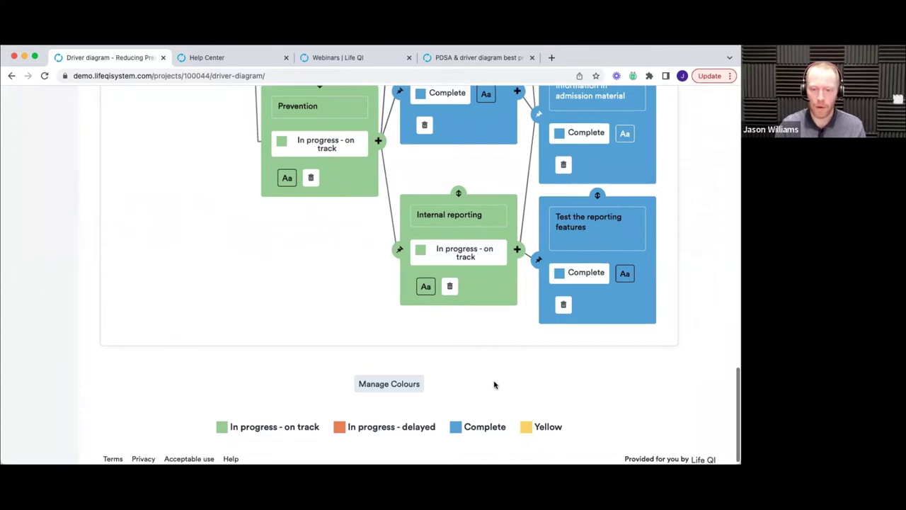
{"action": "scroll", "coordinate": [494, 383], "scroll_direction": "up", "scroll_amount": 5}
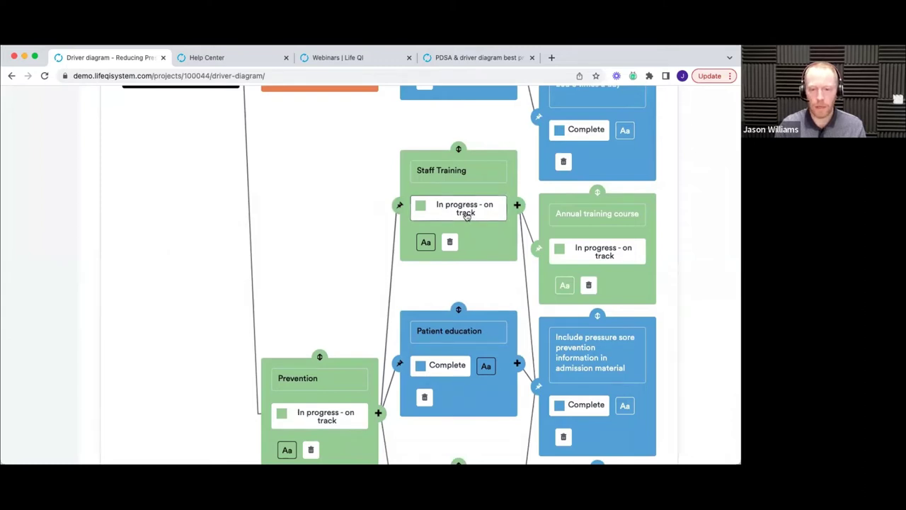
{"action": "left_click", "coordinate": [464, 209]}
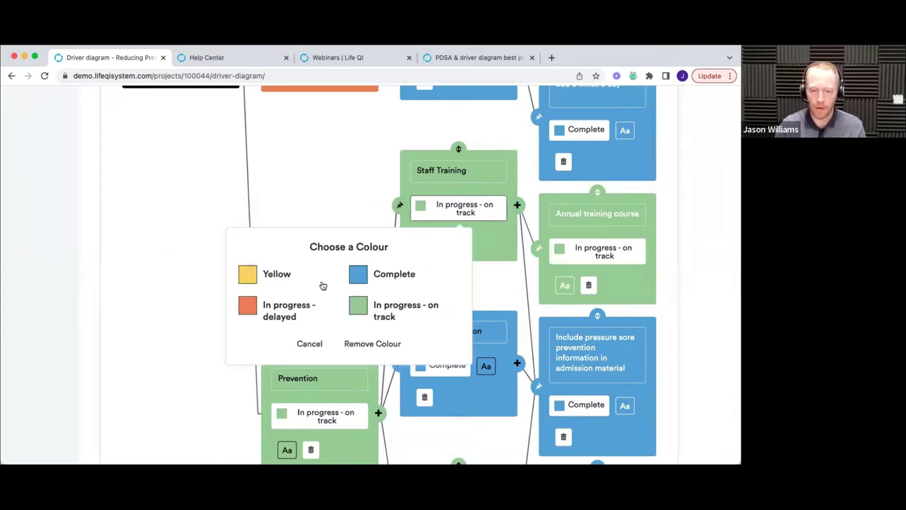
{"action": "left_click", "coordinate": [261, 282]}
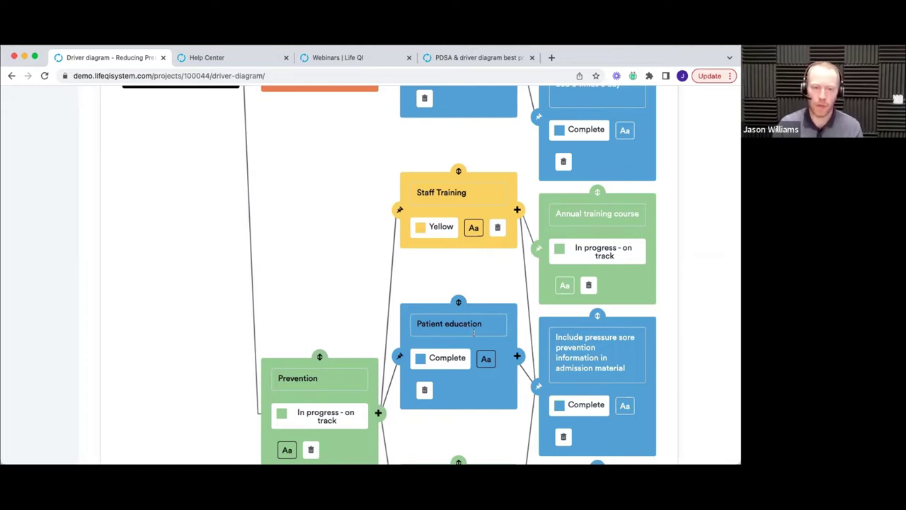
- Open the text style (Aa) options for the Patient education box
{"action": "scroll", "coordinate": [478, 338], "scroll_direction": "up", "scroll_amount": 3}
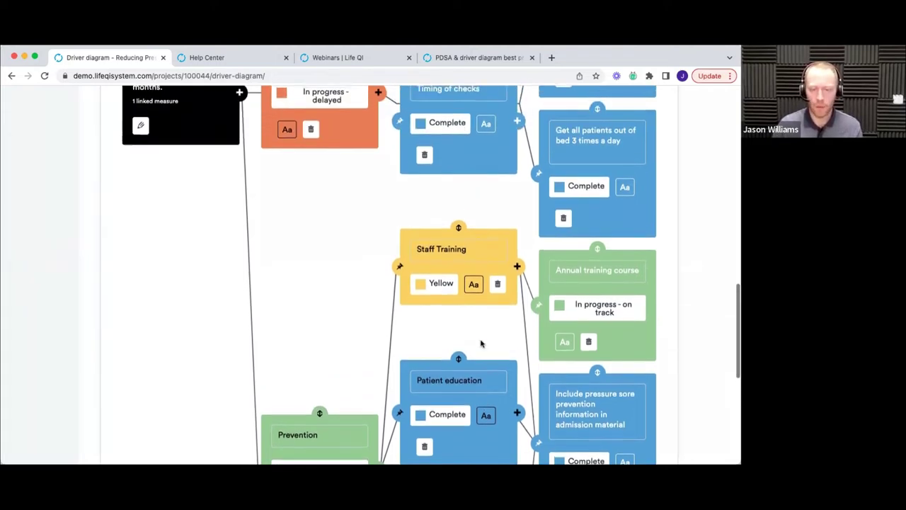
{"action": "scroll", "coordinate": [483, 338], "scroll_direction": "down", "scroll_amount": 1}
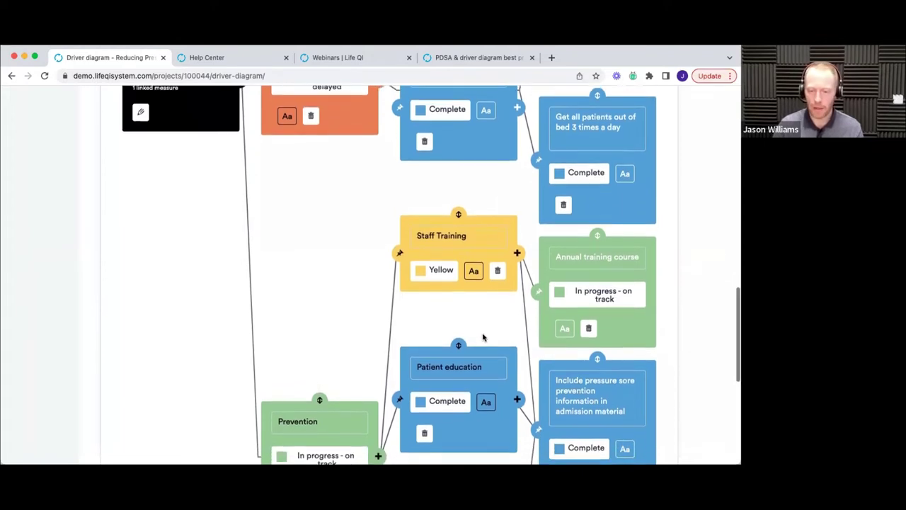
{"action": "scroll", "coordinate": [483, 338], "scroll_direction": "down", "scroll_amount": 1}
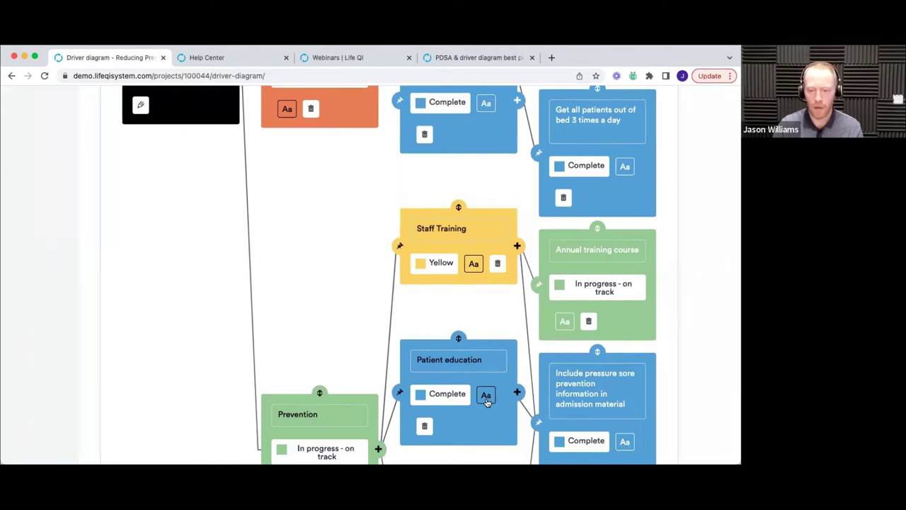
{"action": "left_click", "coordinate": [489, 396]}
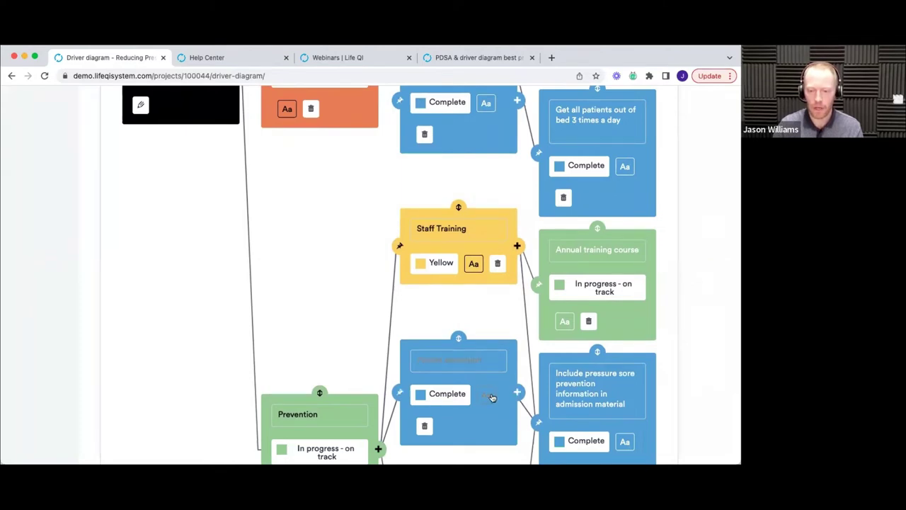